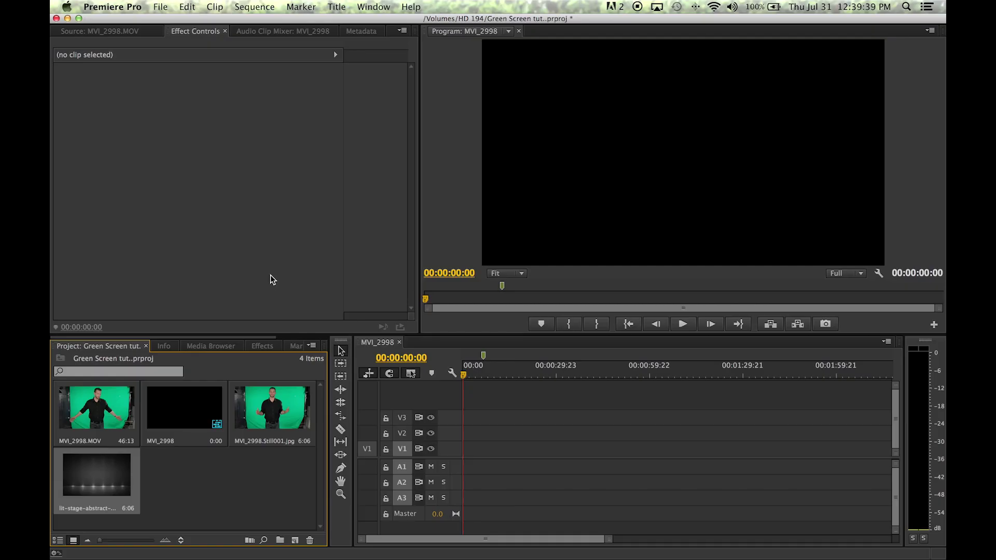
# Put MVI_2998.MOV on video track V3 with its audio on A3, then scrub ahead
pyautogui.moveTo(102, 412); pyautogui.dragTo(461, 426)
pyautogui.moveTo(465, 376); pyautogui.dragTo(482, 376)
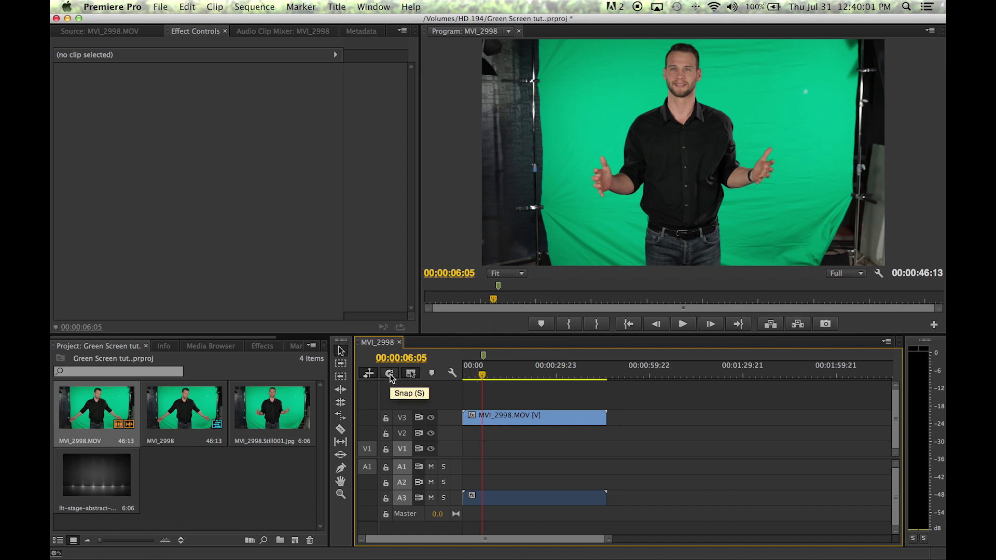
# Scale the V3 presenter clip to about 151% and set its Position Y to 807
pyautogui.click(501, 418)
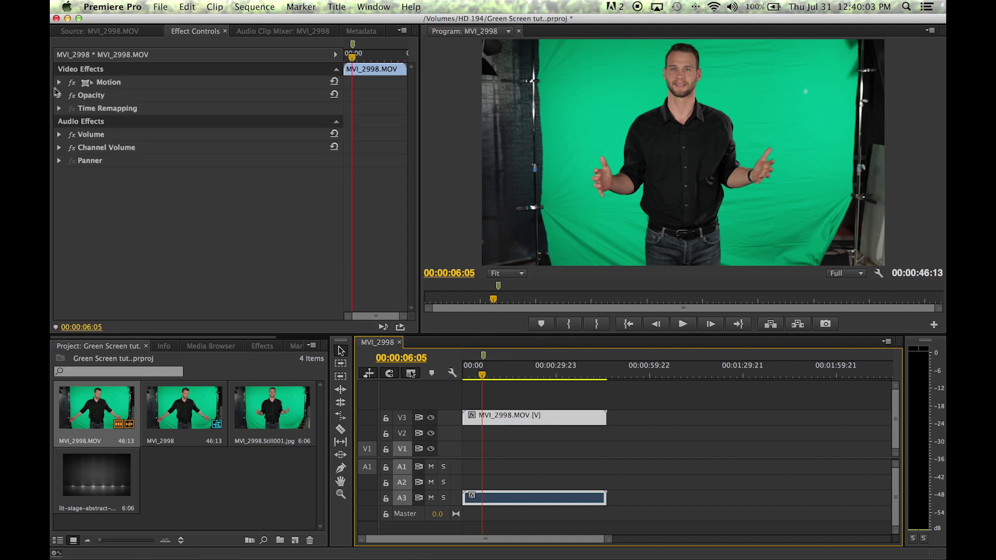
pyautogui.click(59, 83)
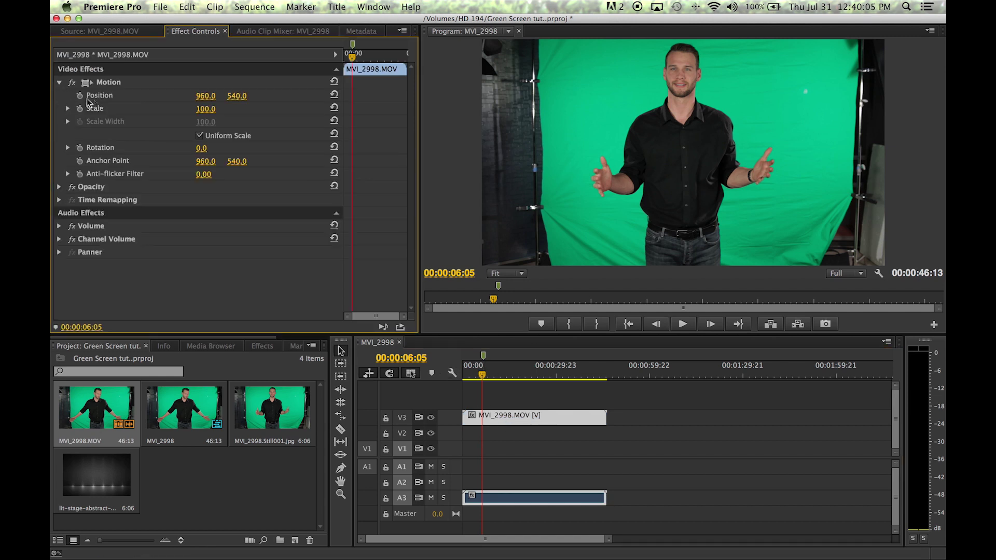
pyautogui.moveTo(206, 109); pyautogui.dragTo(371, 97)
pyautogui.moveTo(236, 96); pyautogui.dragTo(204, 109)
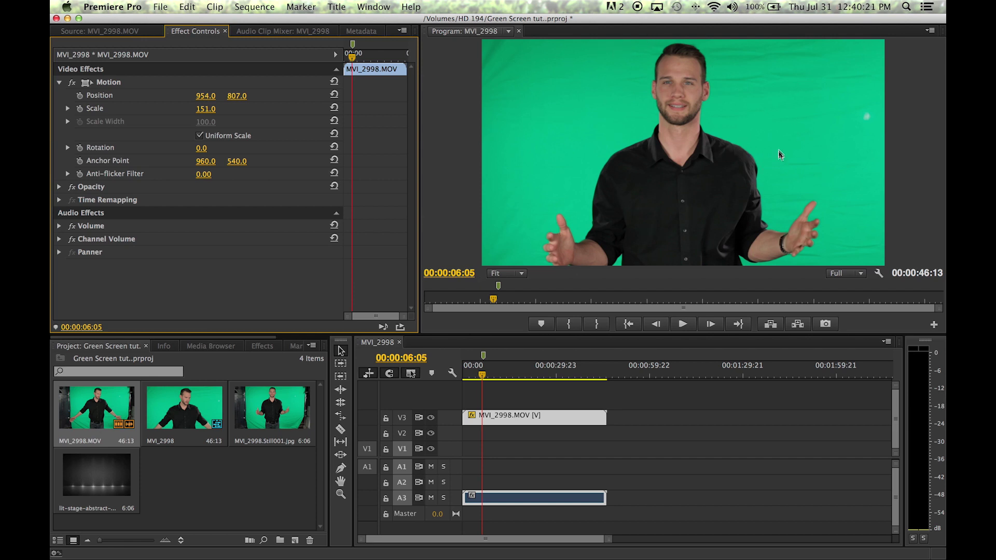
pyautogui.click(474, 383)
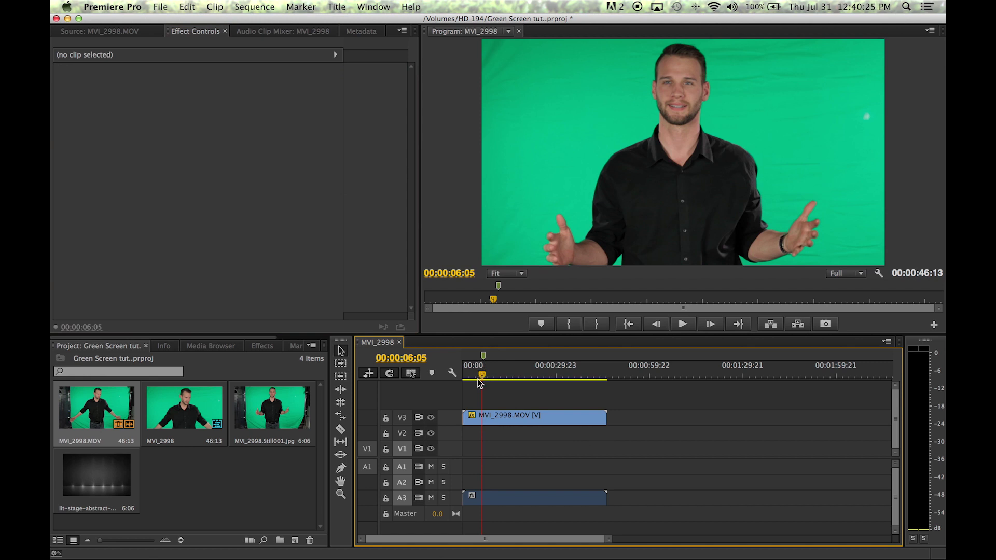
# Place lit-stage-abstract-wallpaper-1920x1200 at the start of V2, spanning the presenter clip
pyautogui.click(99, 478)
pyautogui.moveTo(100, 475); pyautogui.dragTo(606, 436)
pyautogui.press('space')
pyautogui.press('space')
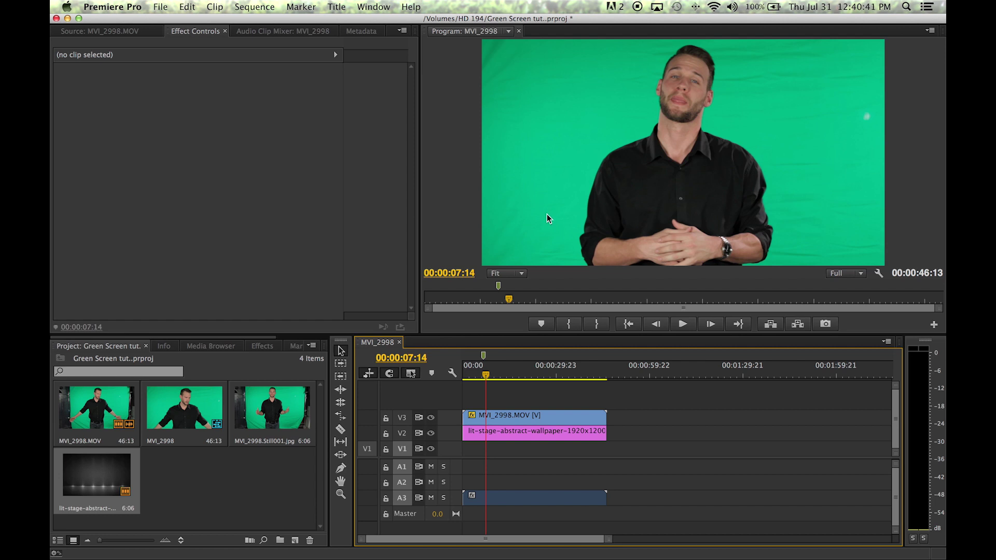
# Search Effects for 'key' and drop Ultra Key onto the V3 presenter clip
pyautogui.click(263, 346)
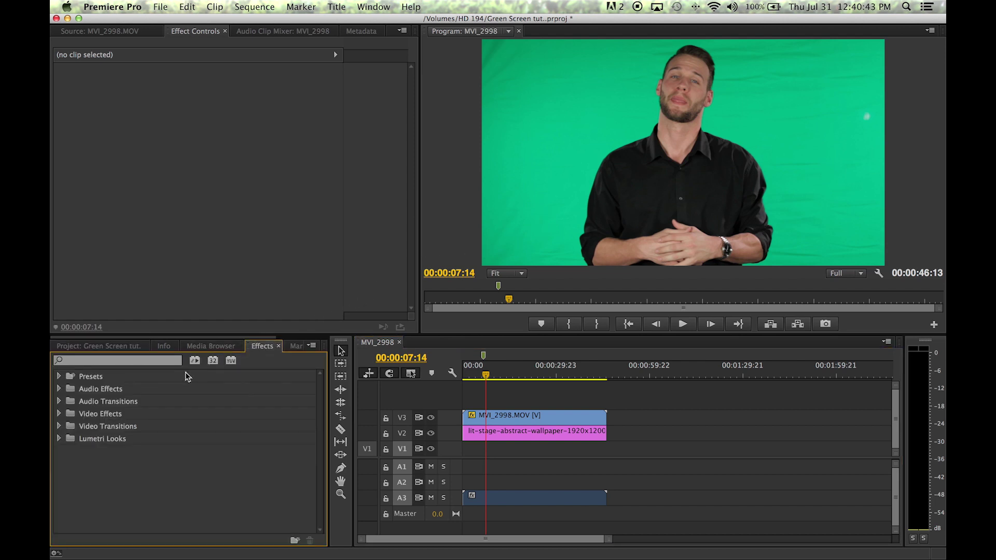
pyautogui.click(163, 360)
pyautogui.write('key')
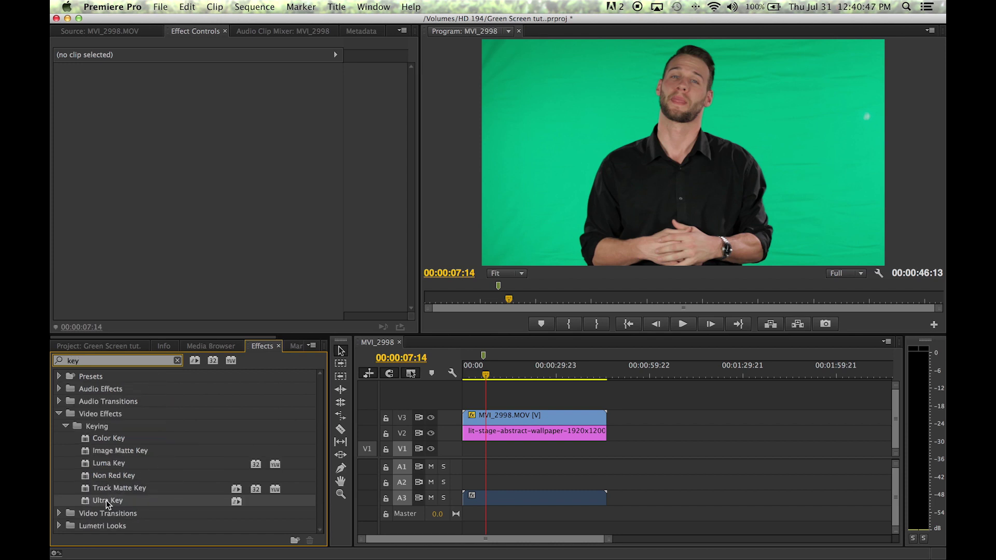
pyautogui.moveTo(107, 505); pyautogui.dragTo(527, 418)
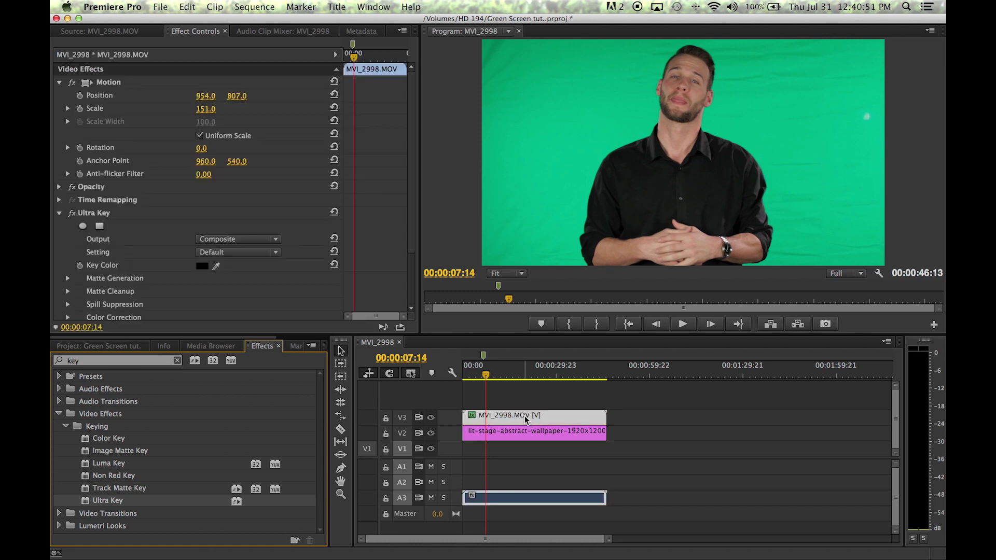
pyautogui.click(510, 375)
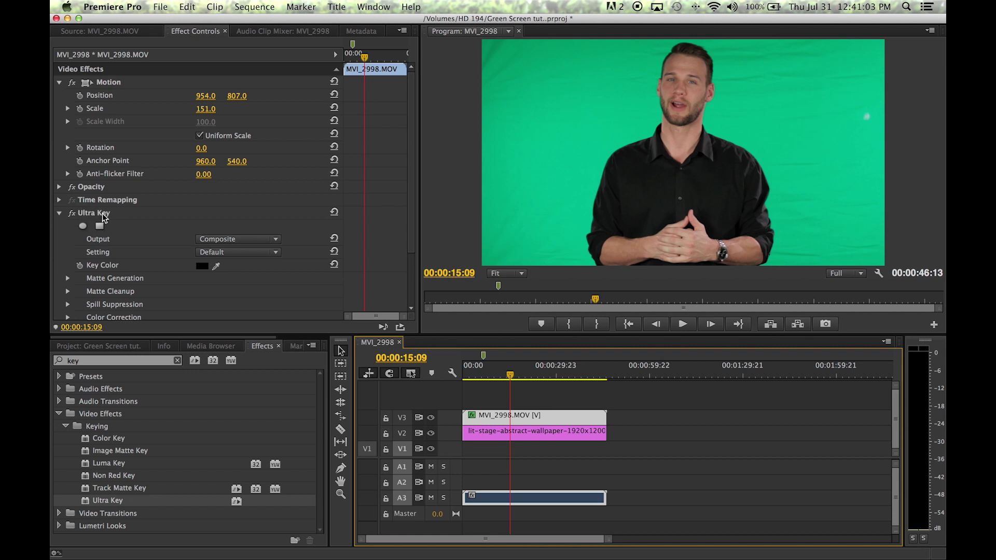
pyautogui.scroll(-3, 105, 219)
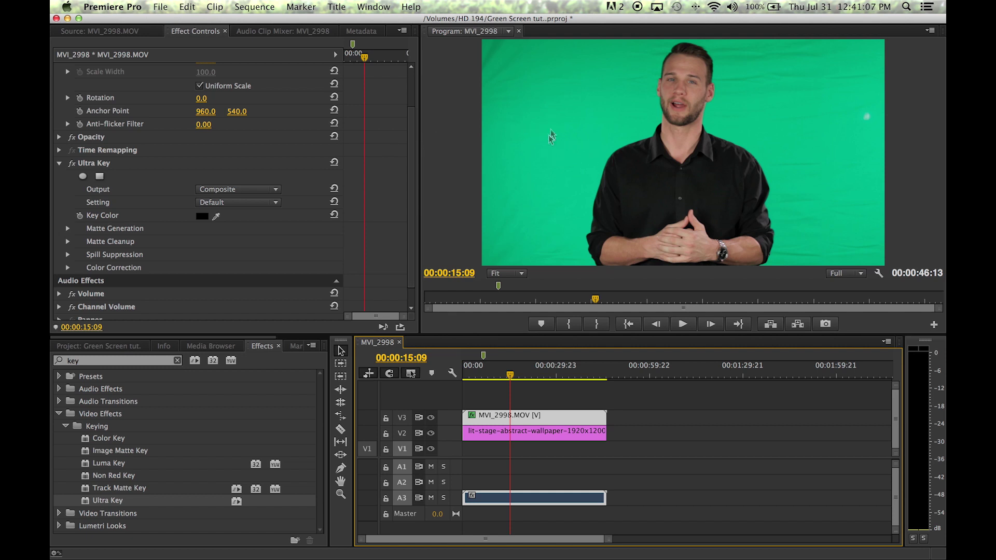
# Sample the green backdrop in the Program monitor as Ultra Key's Key Color
pyautogui.click(204, 216)
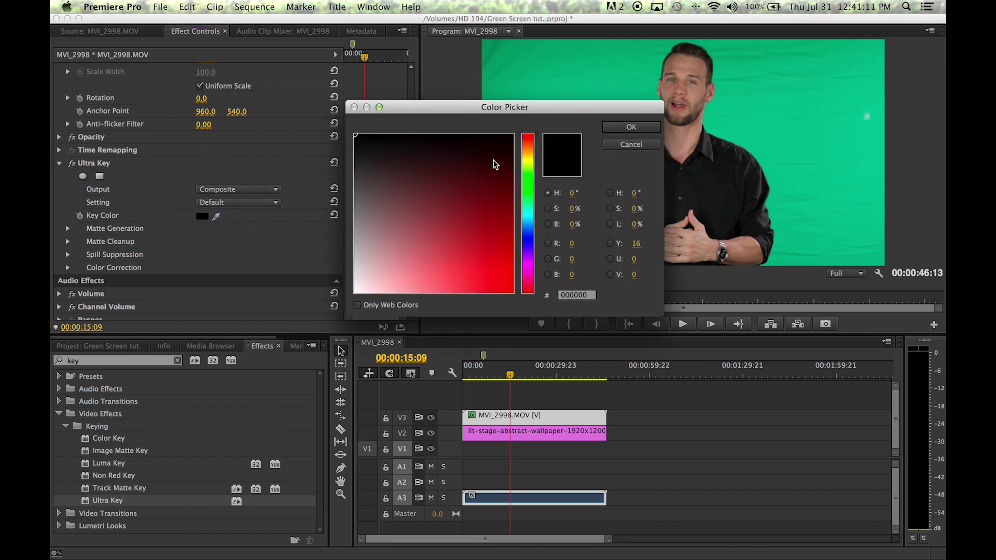
pyautogui.moveTo(536, 158); pyautogui.dragTo(534, 186)
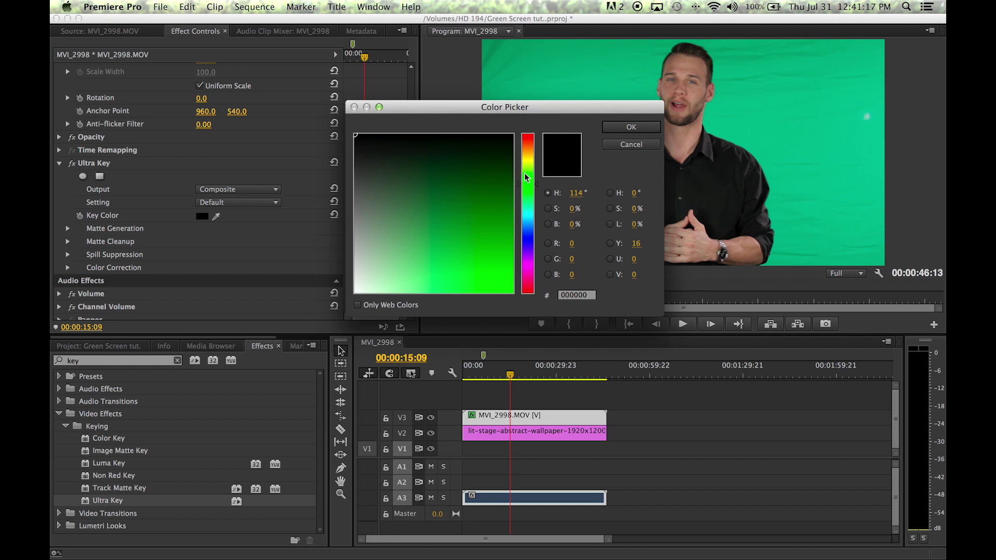
pyautogui.click(628, 144)
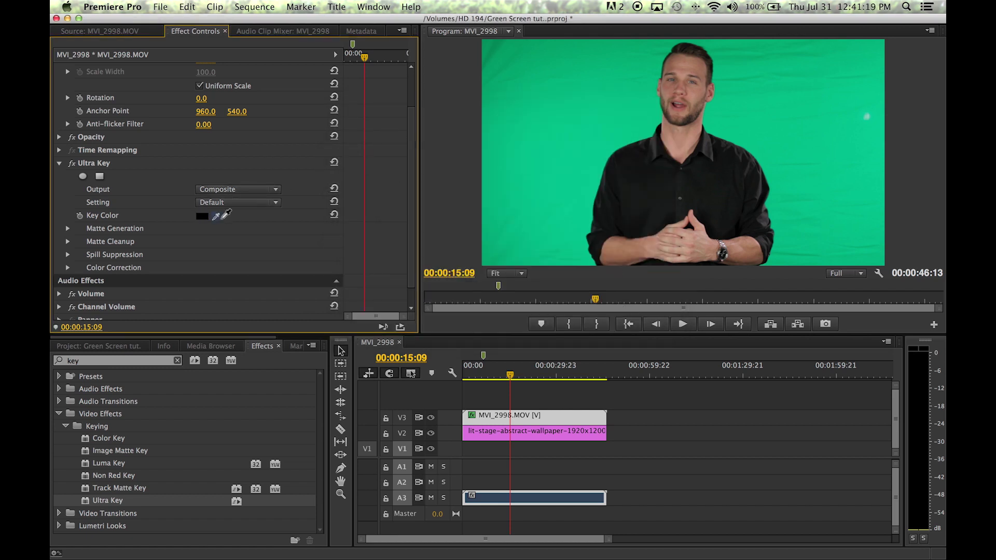
pyautogui.moveTo(223, 213); pyautogui.dragTo(500, 43)
pyautogui.moveTo(501, 42); pyautogui.dragTo(495, 49)
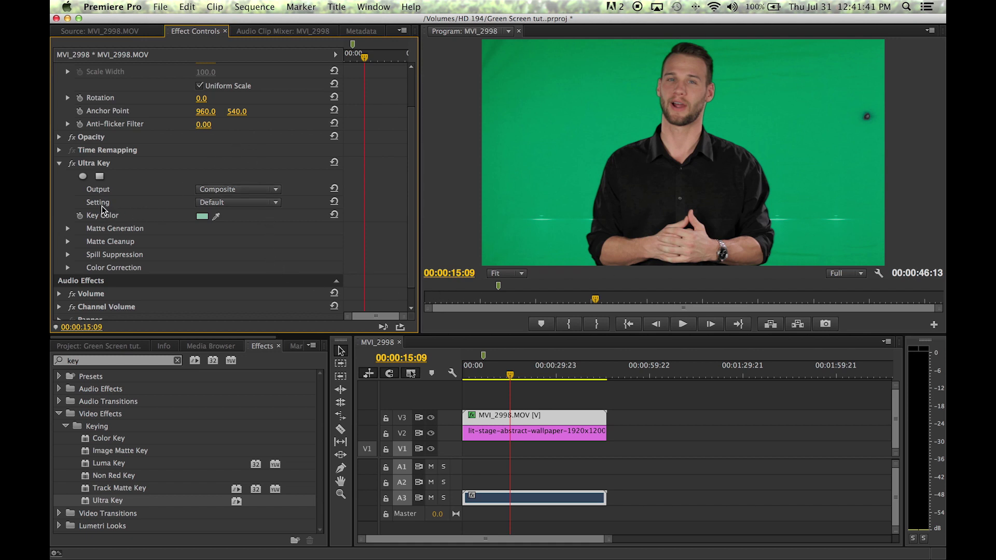
# Switch the Ultra Key Setting preset to Aggressive, revealing the stage behind the presenter
pyautogui.click(275, 203)
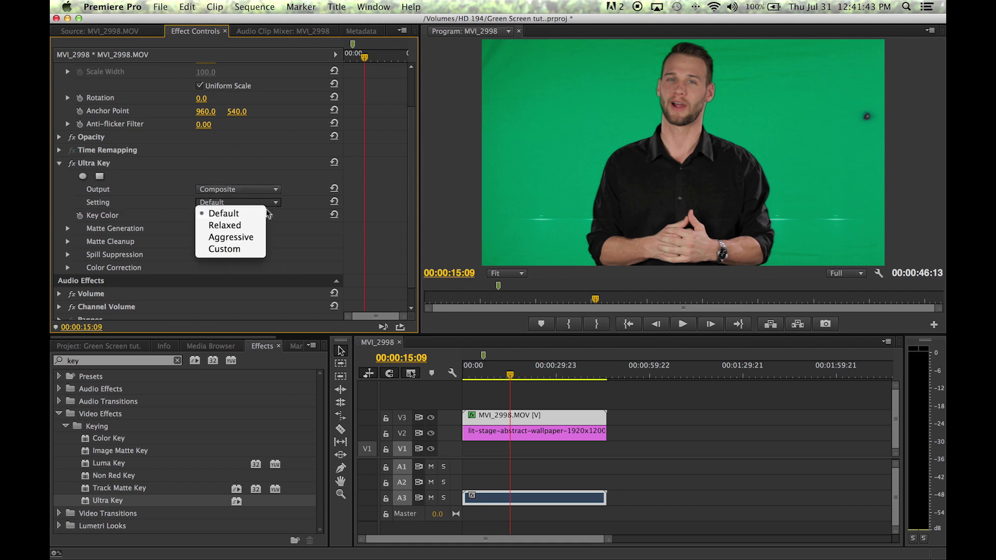
pyautogui.click(238, 238)
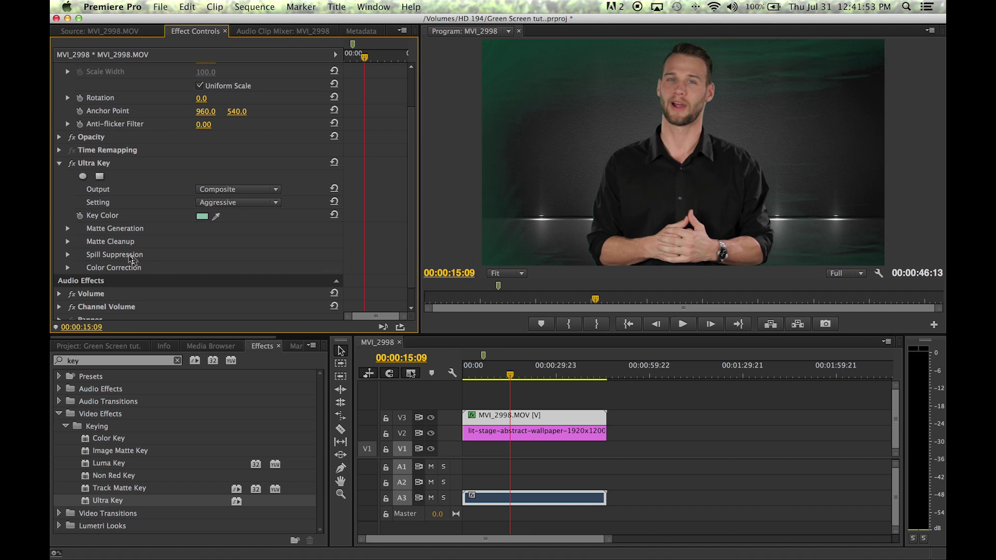
pyautogui.click(67, 229)
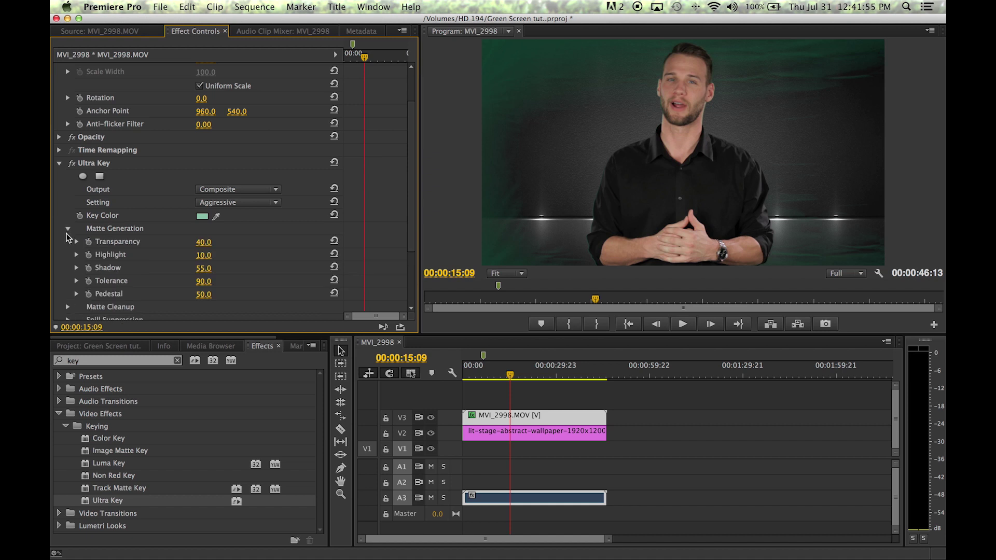
pyautogui.scroll(-1, 67, 234)
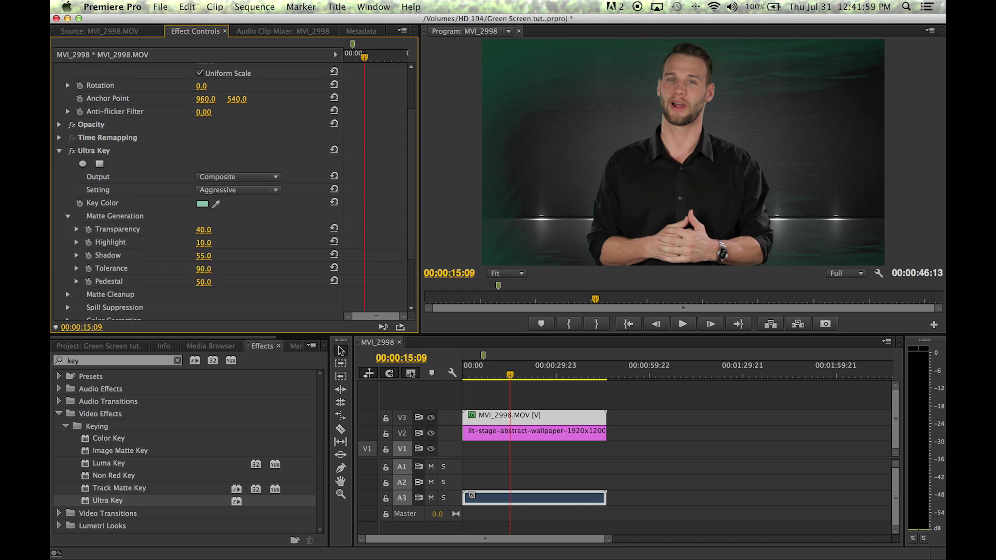
# Set Matte Generation Tolerance and Pedestal to 100 and Shadow to about 53
pyautogui.moveTo(204, 269); pyautogui.dragTo(218, 269)
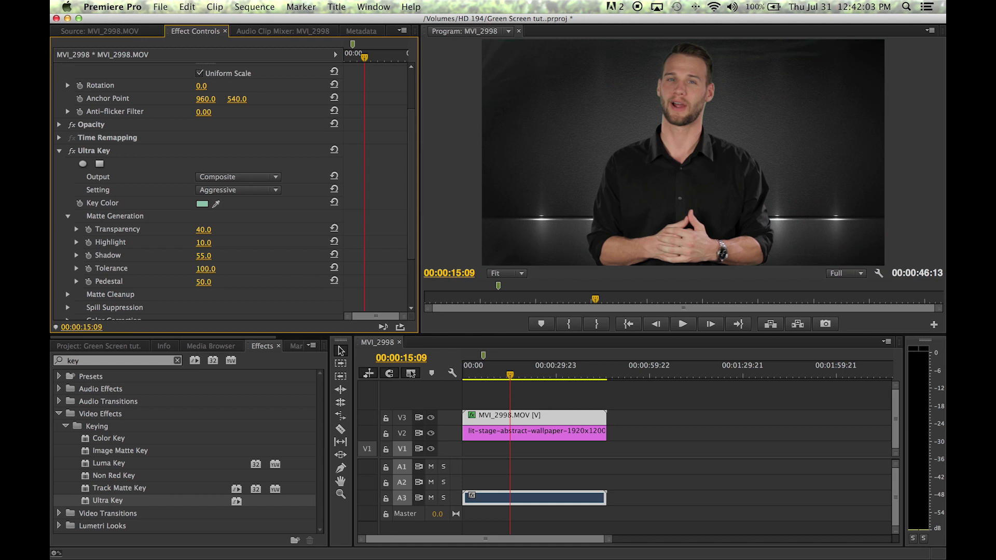
pyautogui.moveTo(204, 281); pyautogui.dragTo(229, 281)
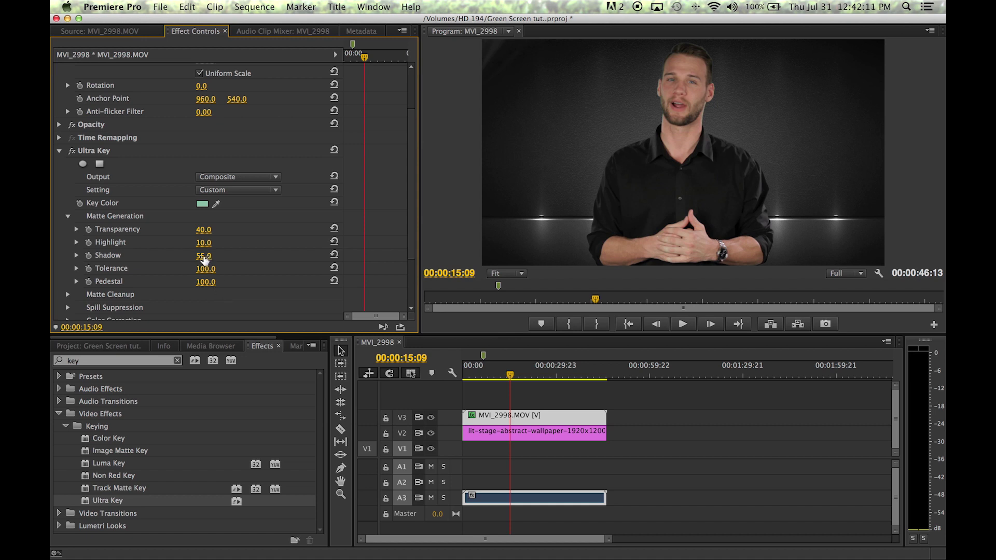
pyautogui.moveTo(203, 255); pyautogui.dragTo(166, 255)
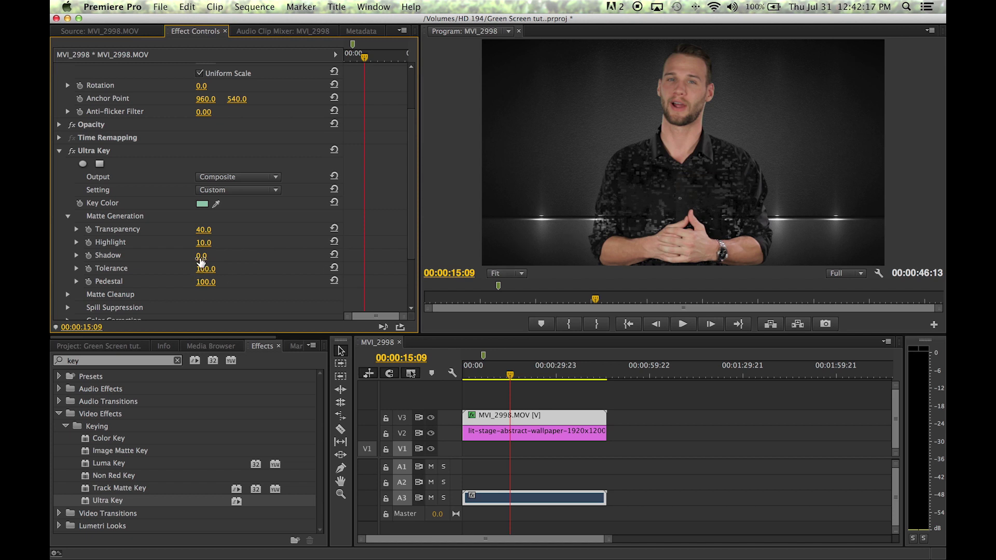
pyautogui.moveTo(201, 255); pyautogui.dragTo(226, 256)
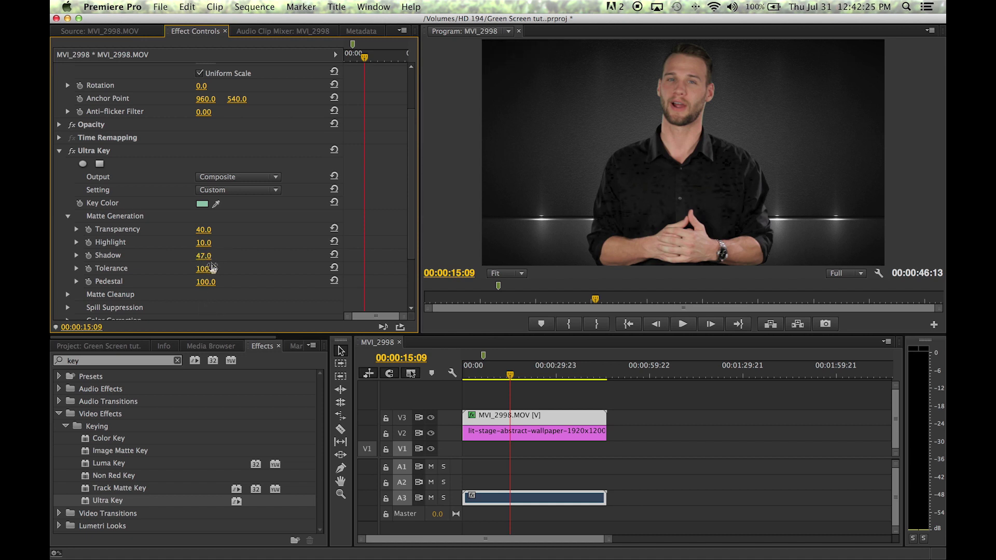
pyautogui.scroll(-3, 206, 257)
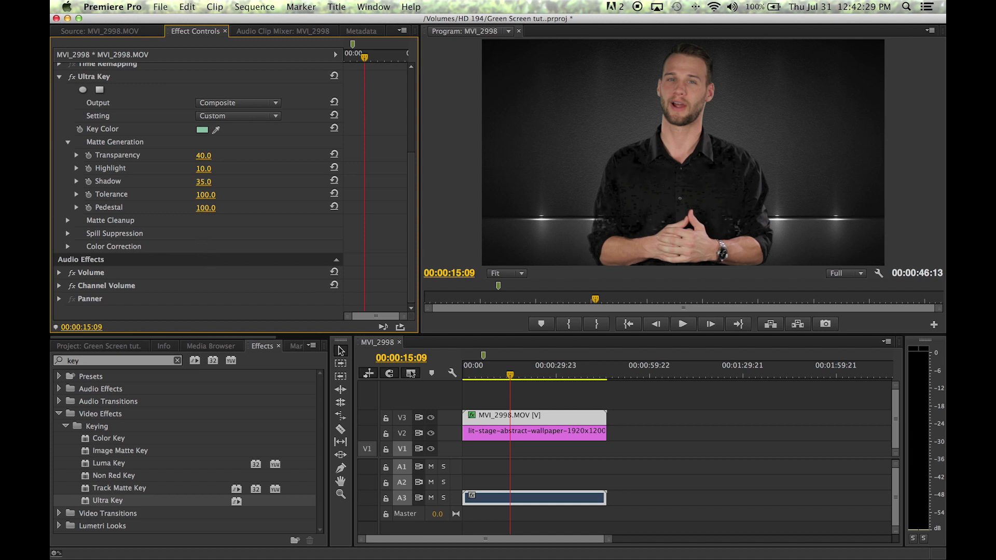
pyautogui.moveTo(203, 182); pyautogui.dragTo(214, 181)
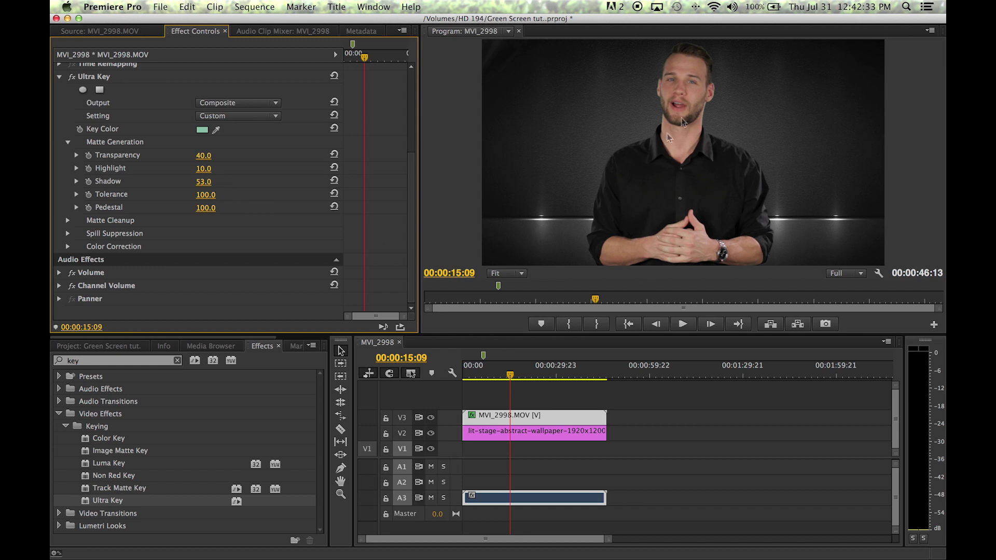
# Lower the Ultra Key Matte Cleanup Choke from 10 to 0
pyautogui.click(67, 223)
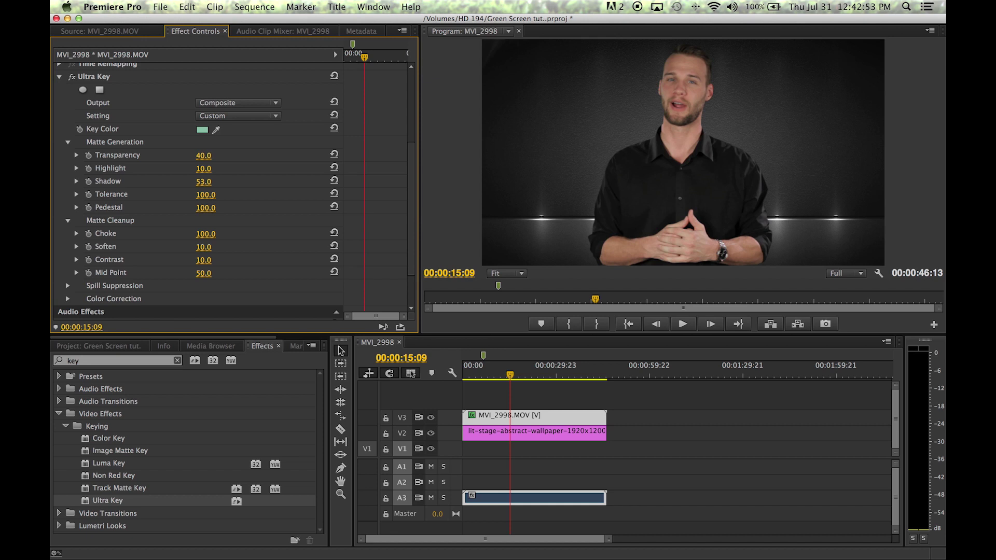
pyautogui.moveTo(199, 234); pyautogui.dragTo(223, 234)
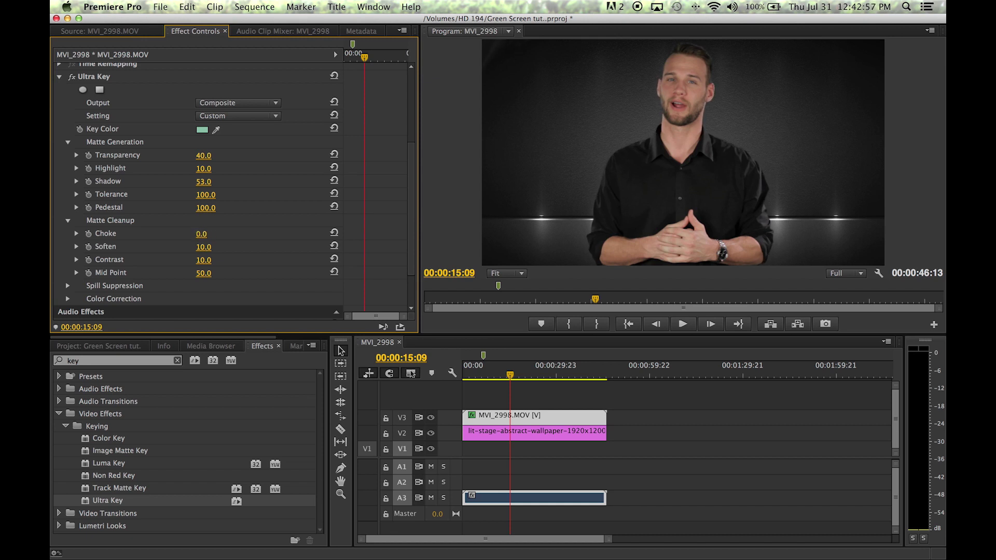